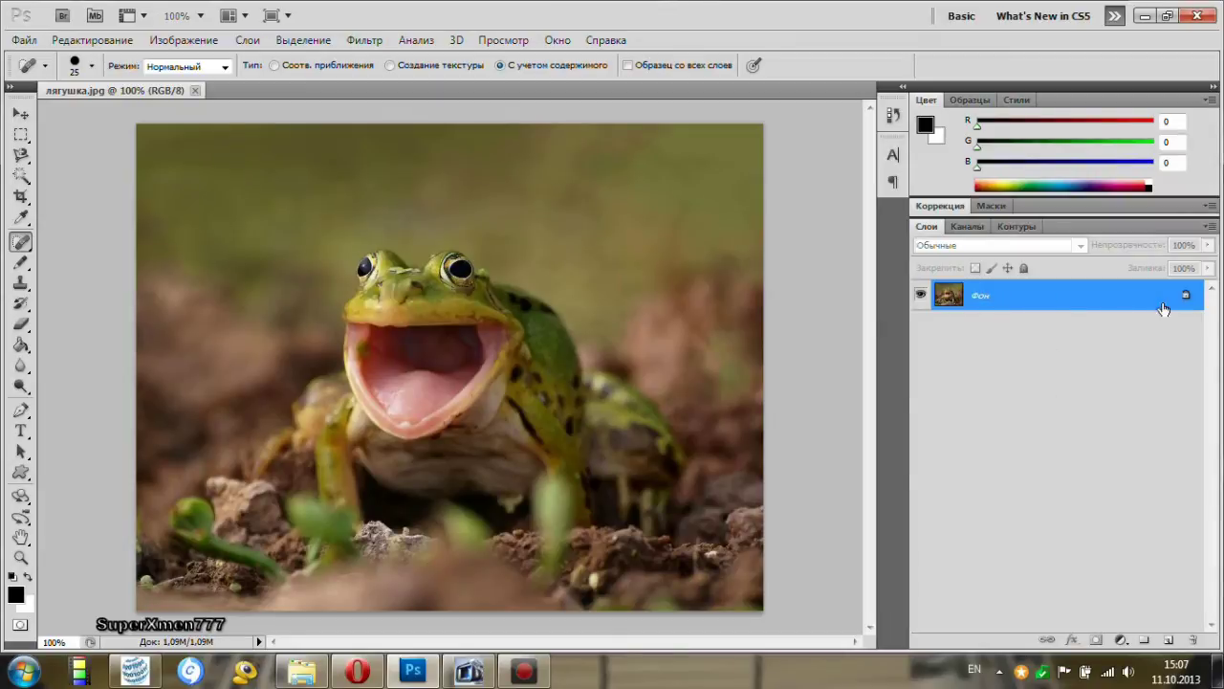
Step: Convert the locked Background into layer Слой 0 and put a Free Transform box on it
double_click(1032, 302)
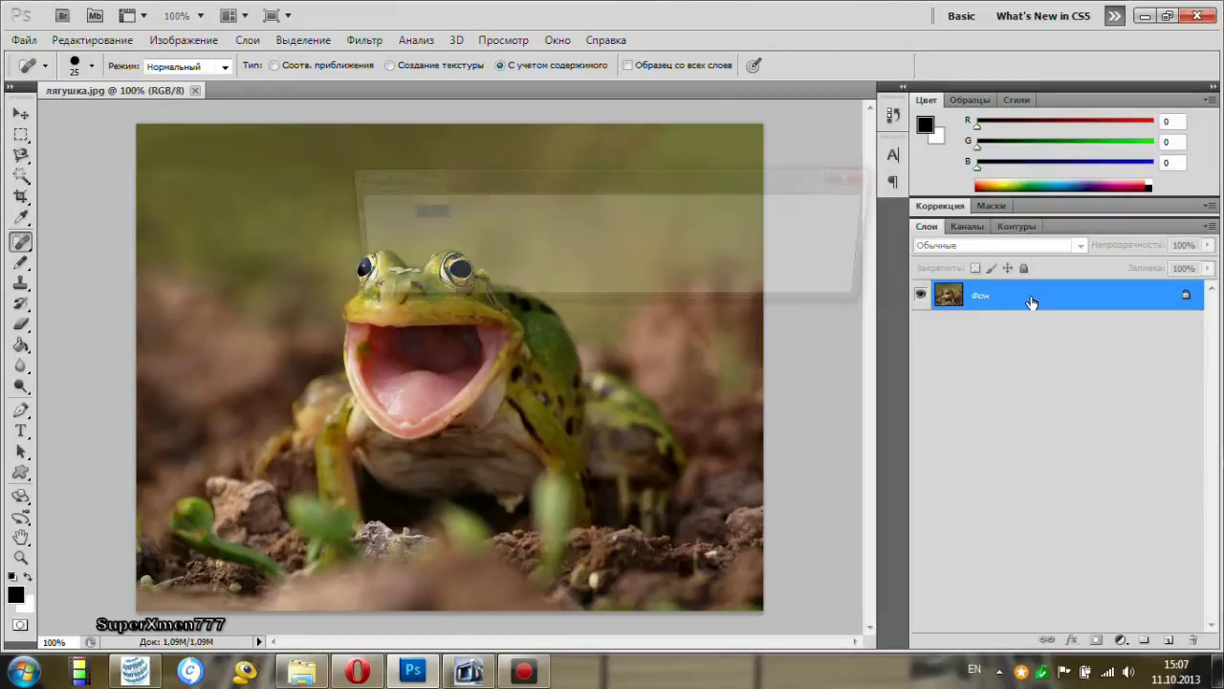
click(842, 218)
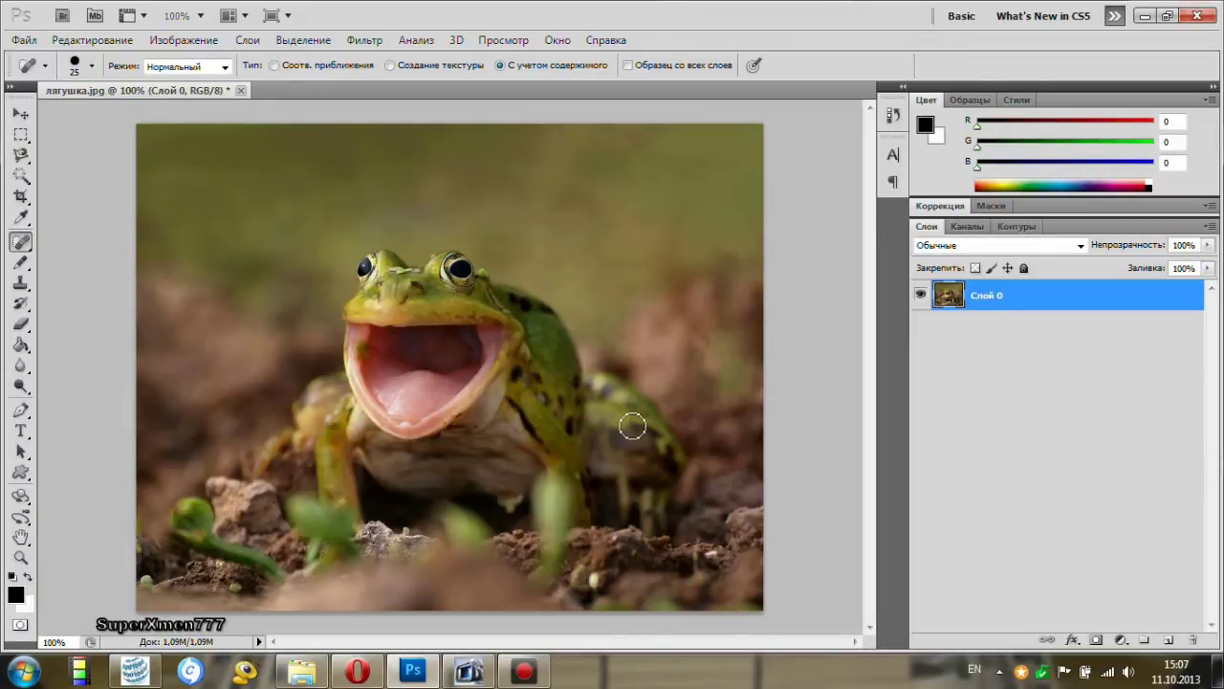
key(ctrl+t)
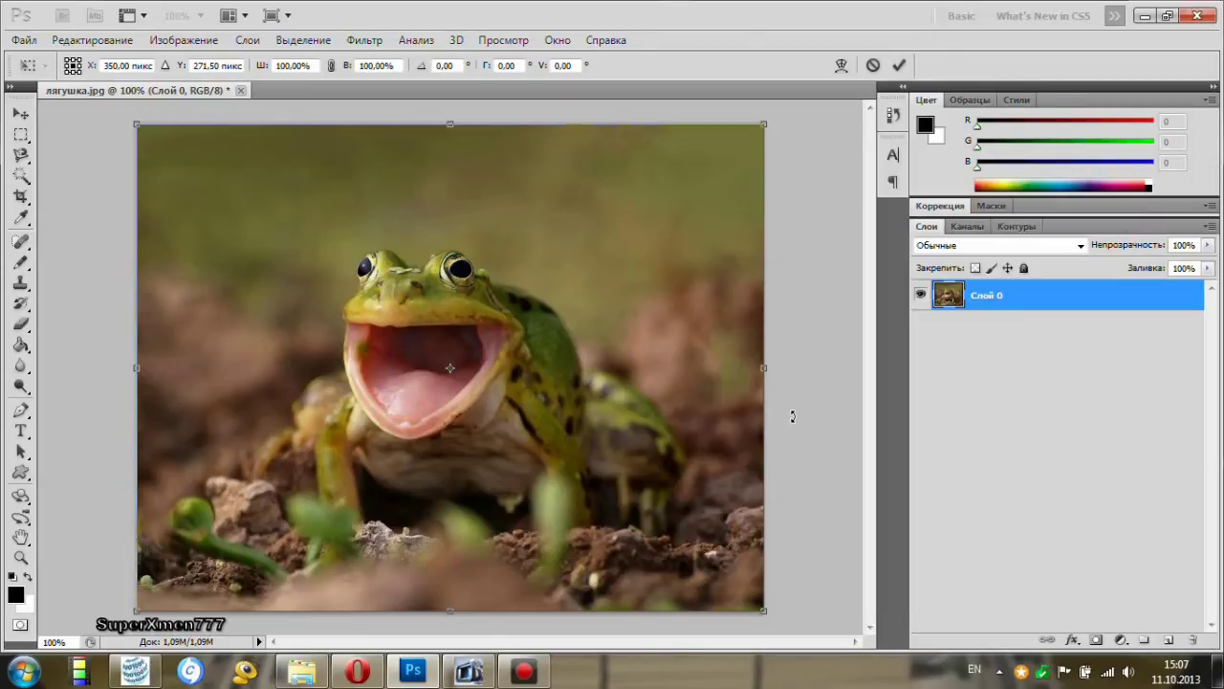
Step: Warp the frog with the Shell Upper (Панцирем вверх) preset at 85.1% bend and commit it
right_click(529, 336)
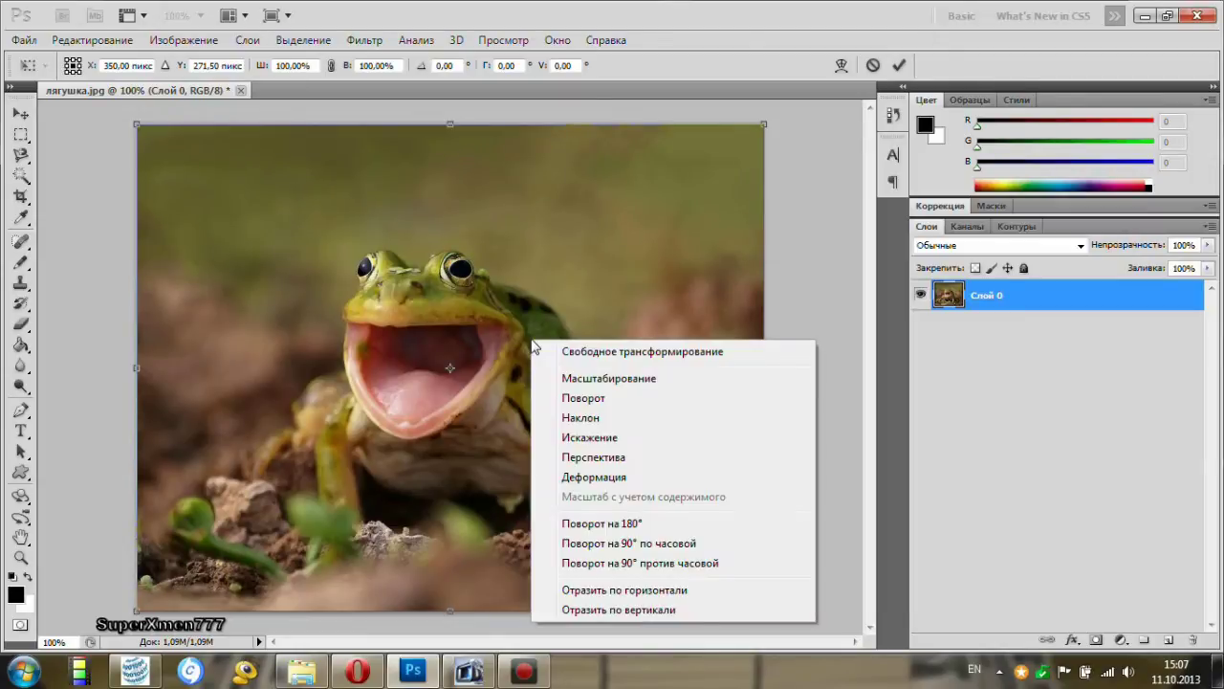
click(581, 476)
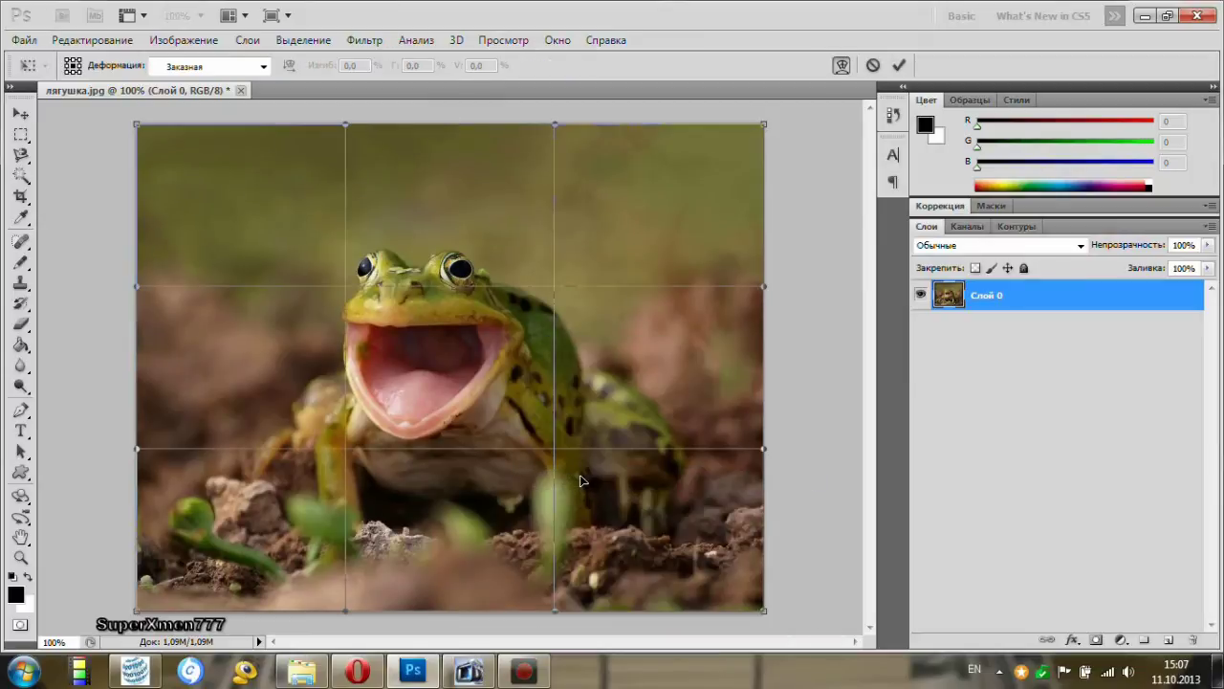
click(263, 67)
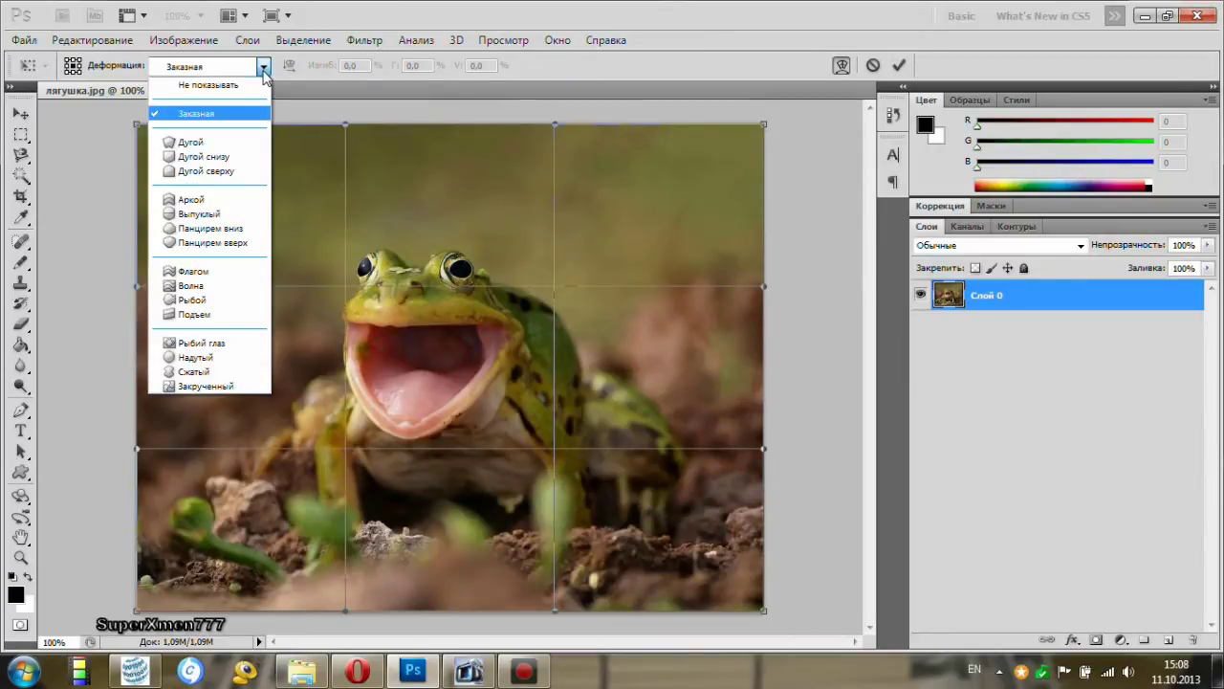
click(246, 245)
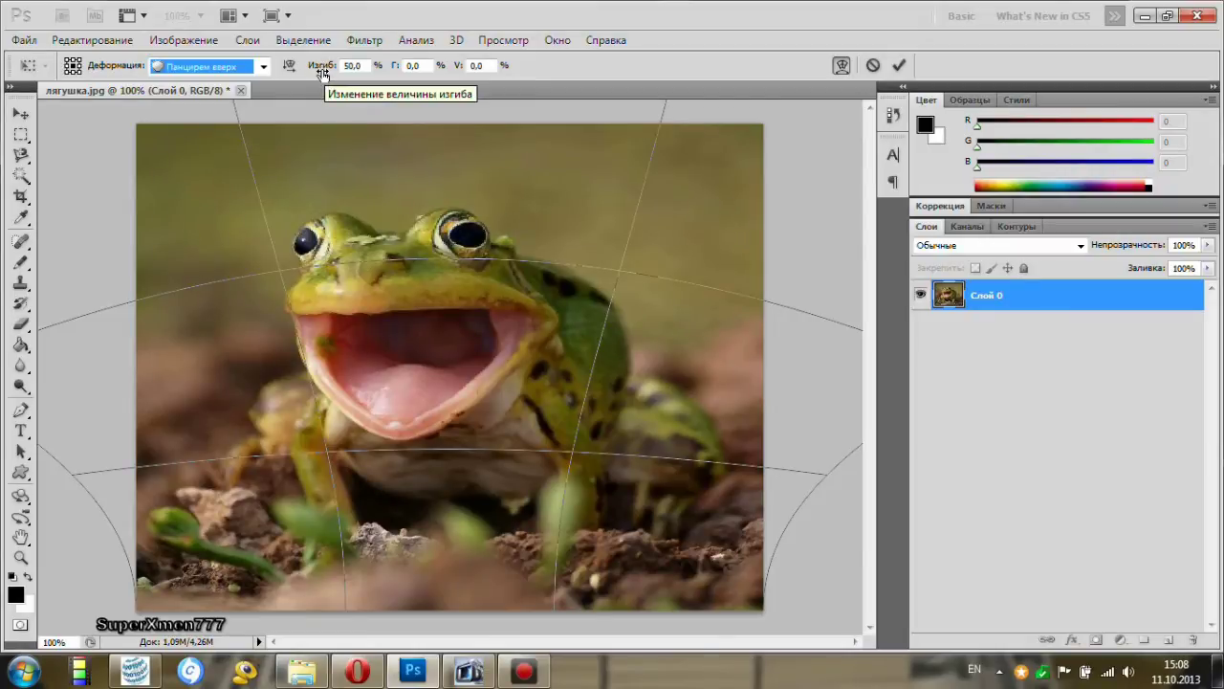
drag(323, 73, 437, 81)
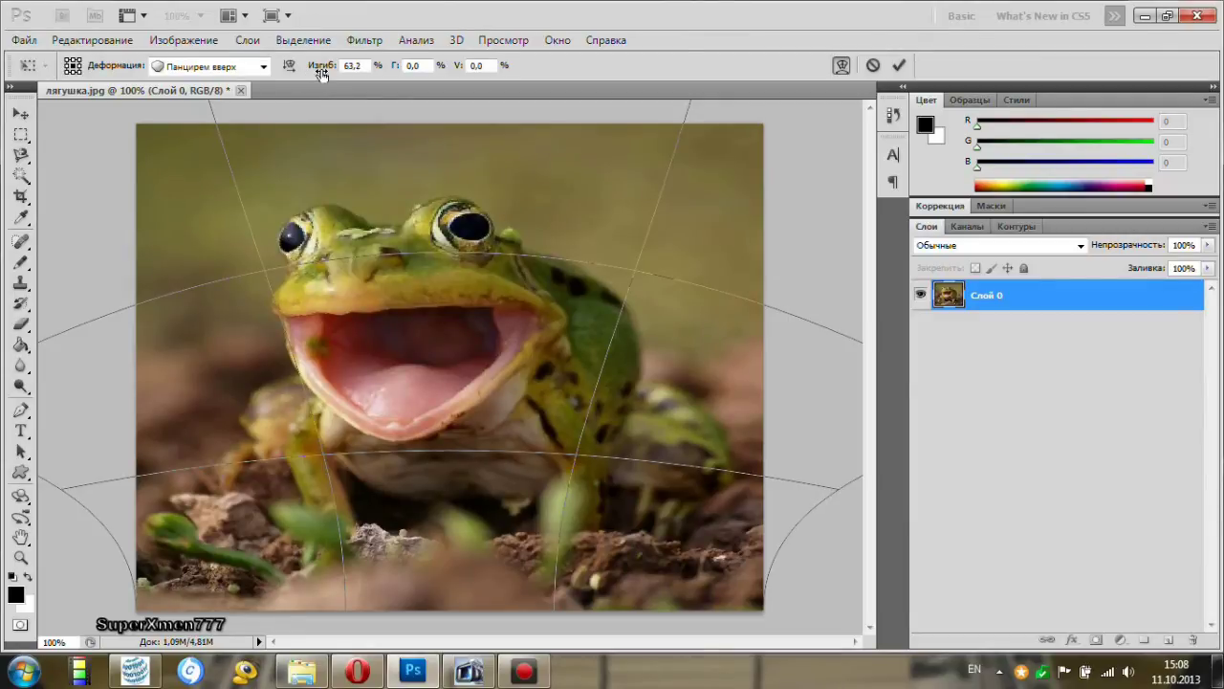
drag(317, 74, 424, 75)
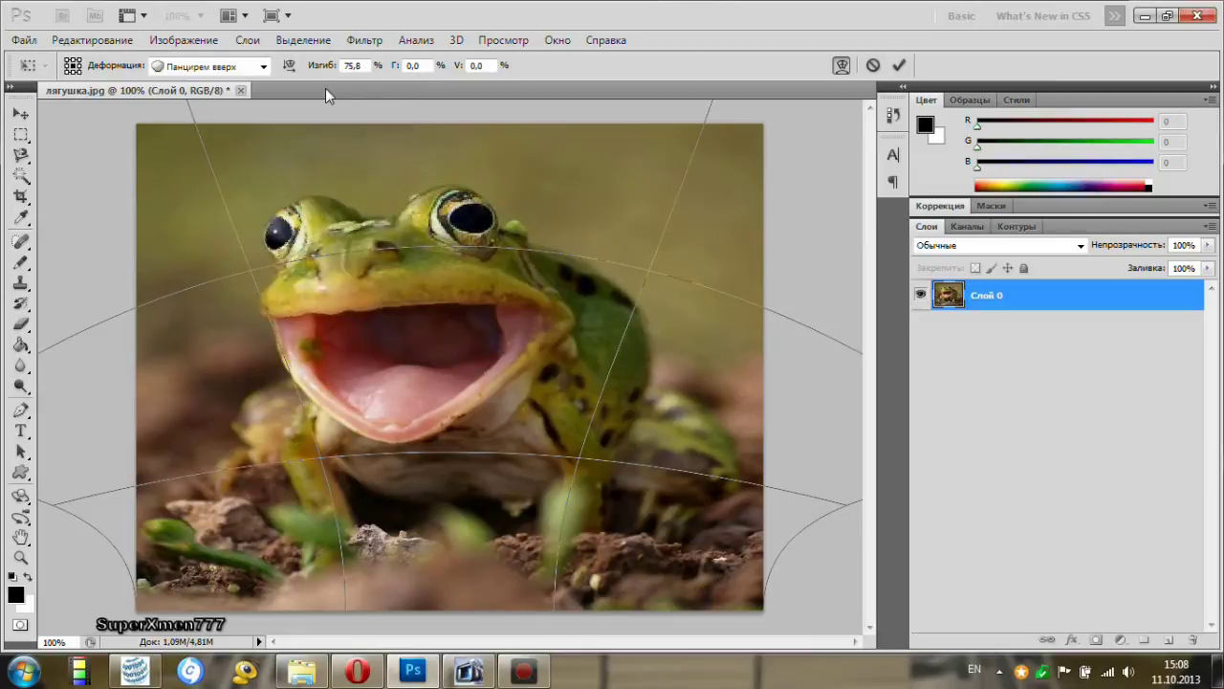
drag(308, 74, 391, 80)
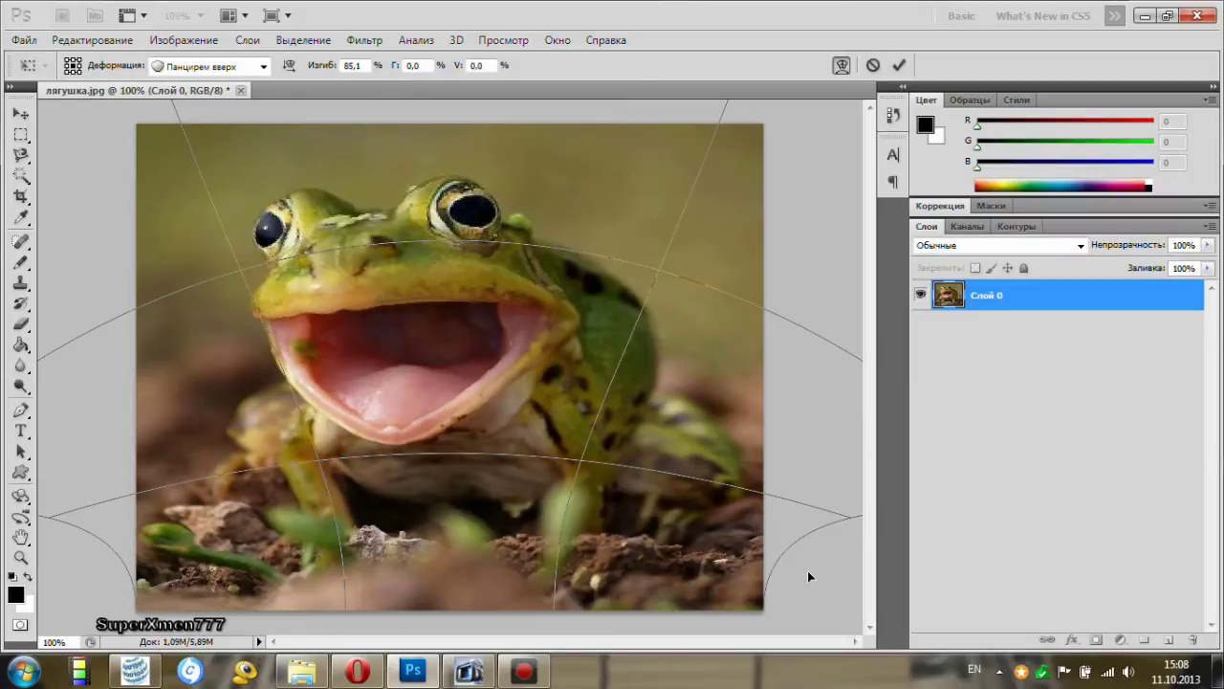
key(j)
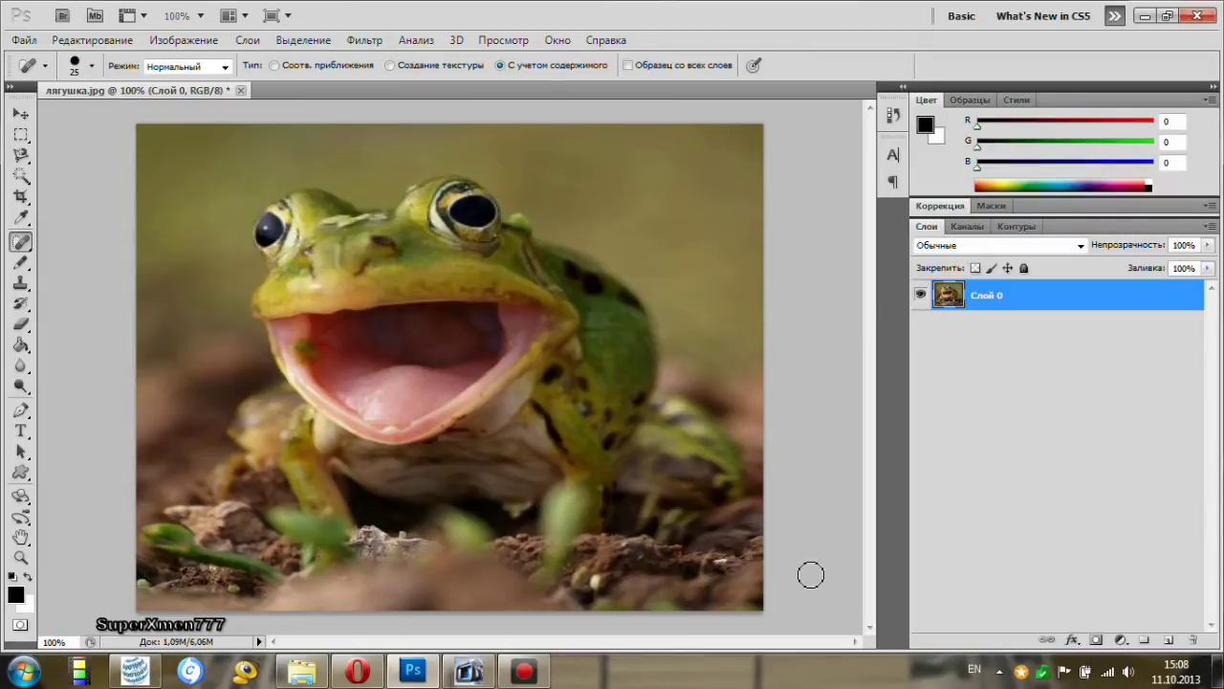
Step: Open the warped frog image in the Liquify (Пластика) filter
click(364, 43)
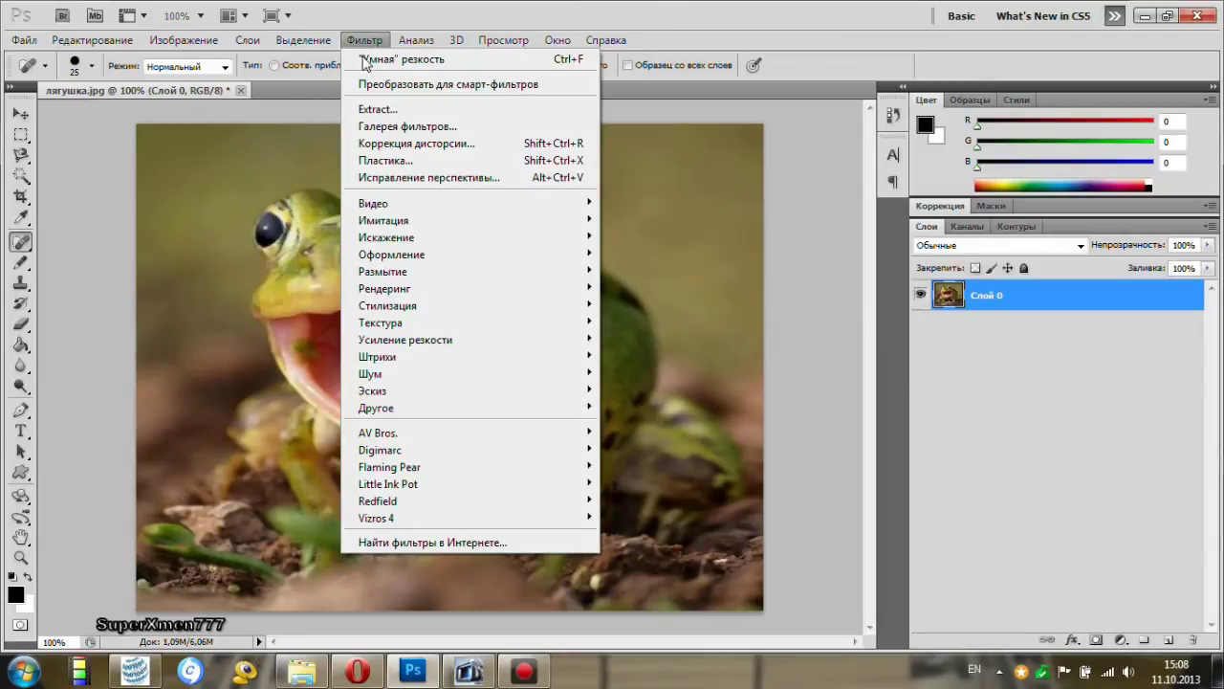
click(386, 160)
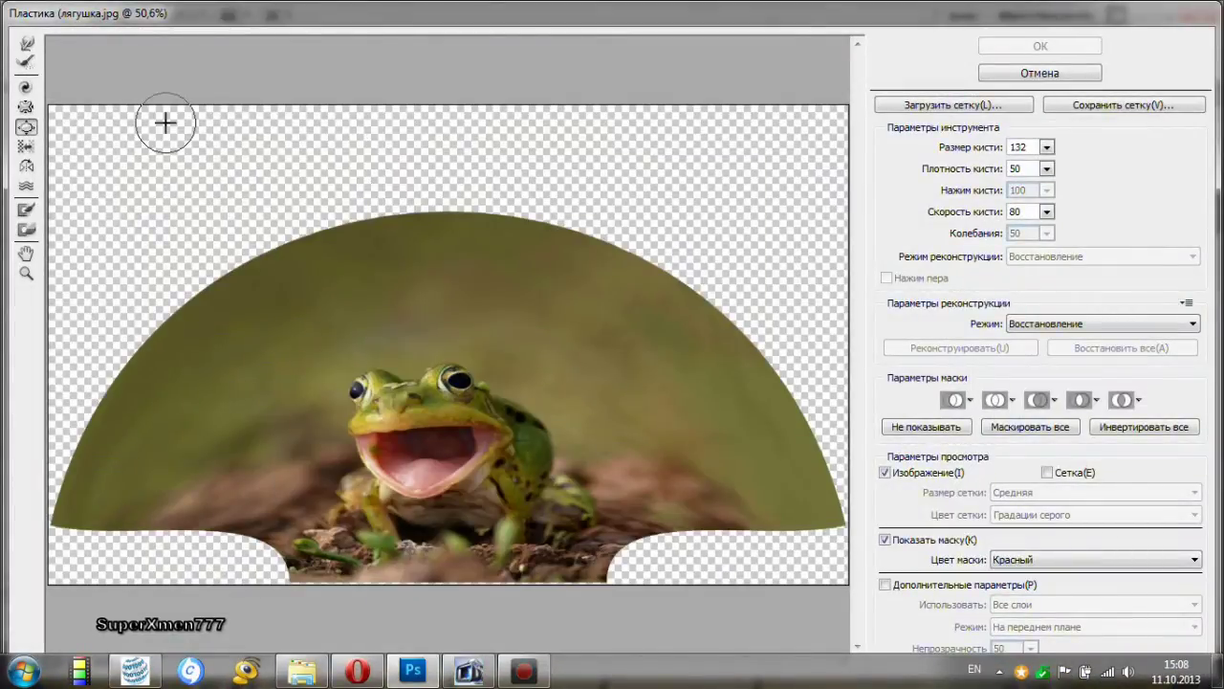
Step: Enlarge the frog's left and right eyes with the Bloat tool
click(27, 128)
click(357, 390)
click(357, 388)
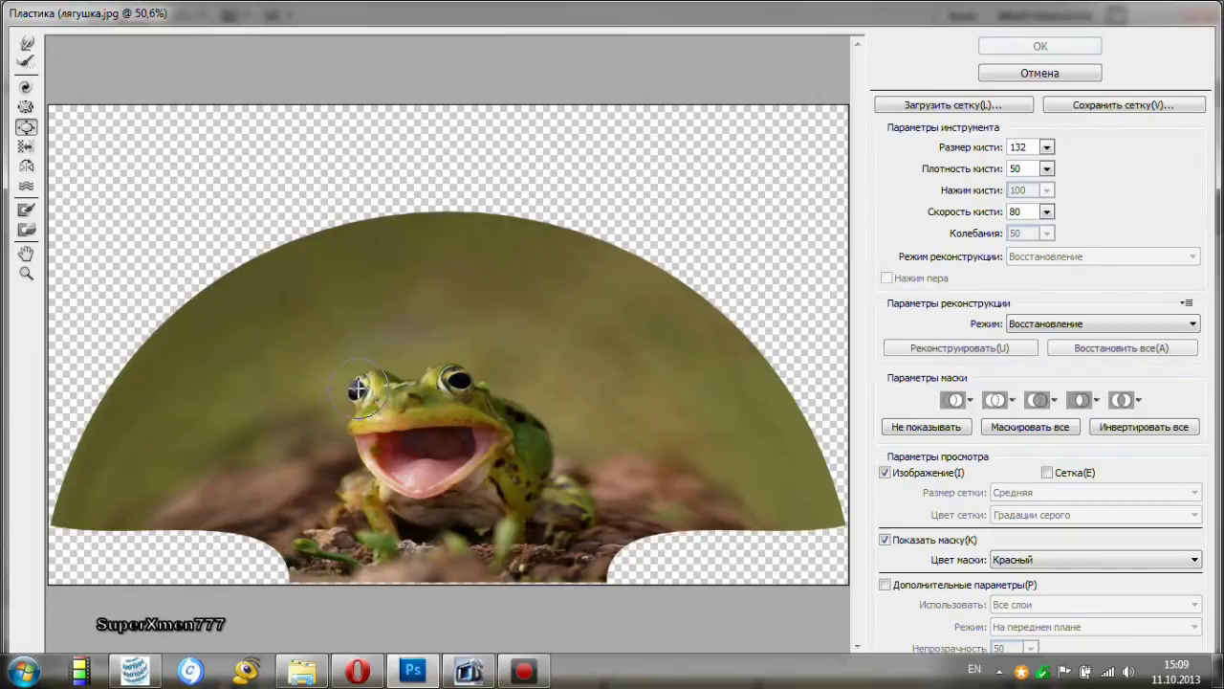
click(357, 388)
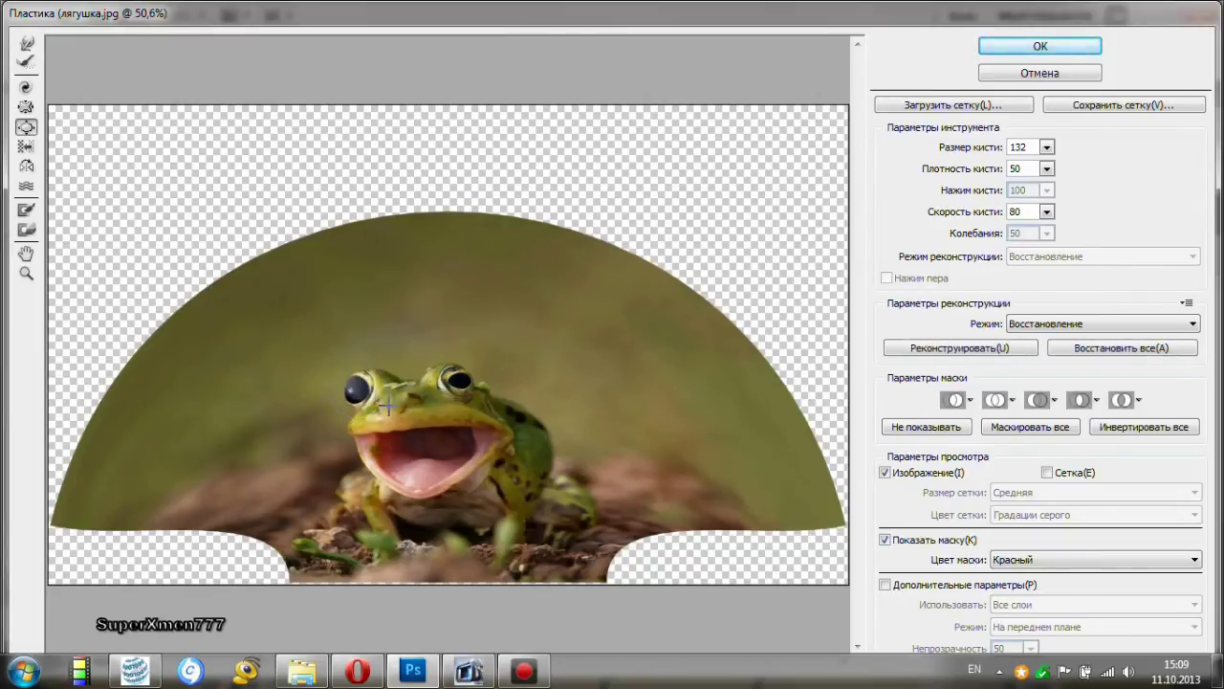
click(459, 382)
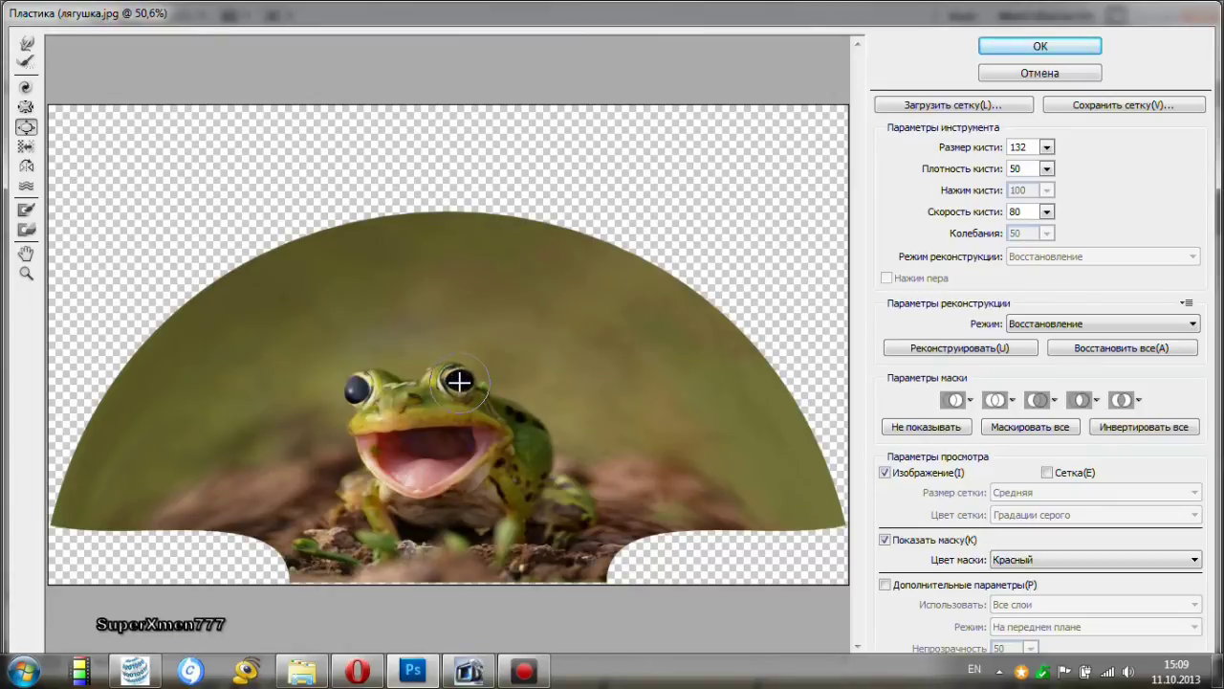
click(358, 388)
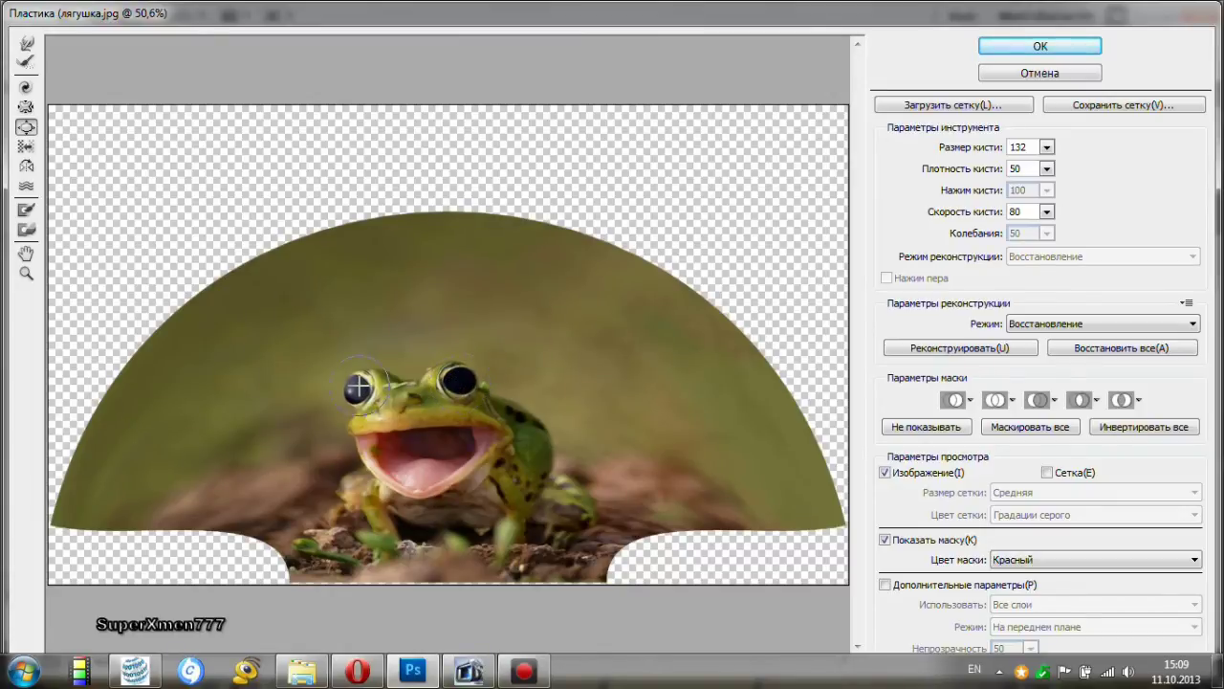
Step: Bloat the frog's open mouth wider and apply the Liquify changes
click(386, 448)
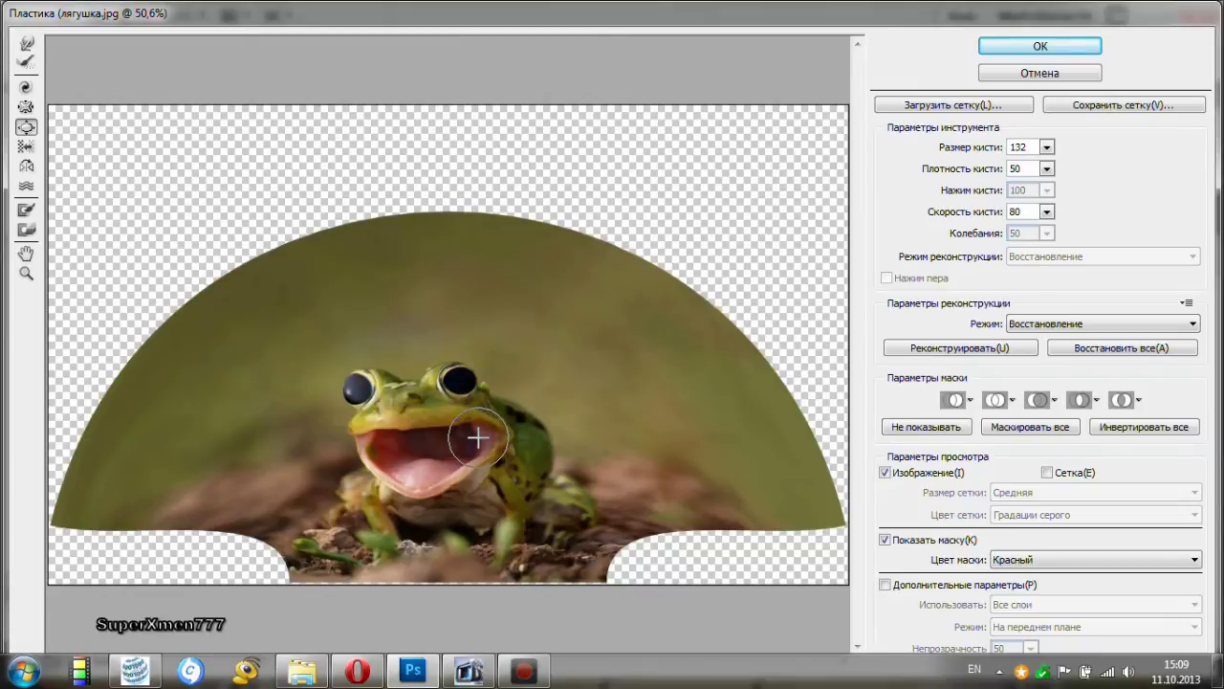
mouse_move(471, 436)
mouse_down()
mouse_move(422, 458)
mouse_move(459, 463)
mouse_move(412, 449)
mouse_up()
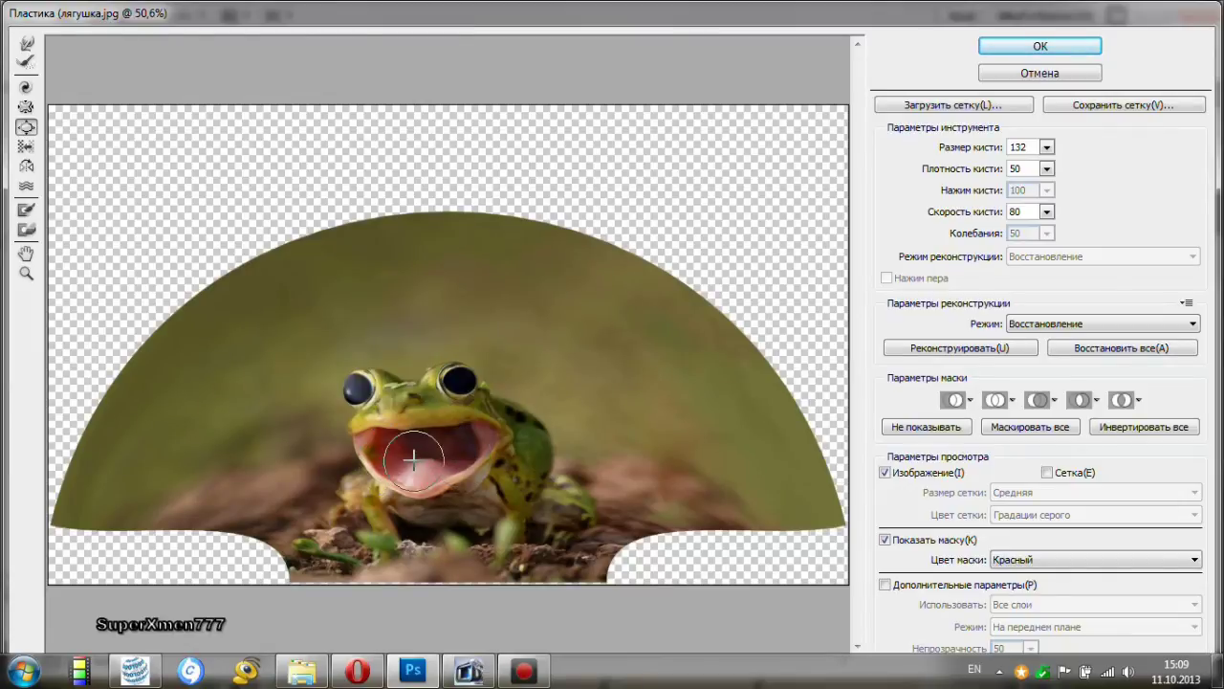
click(1061, 47)
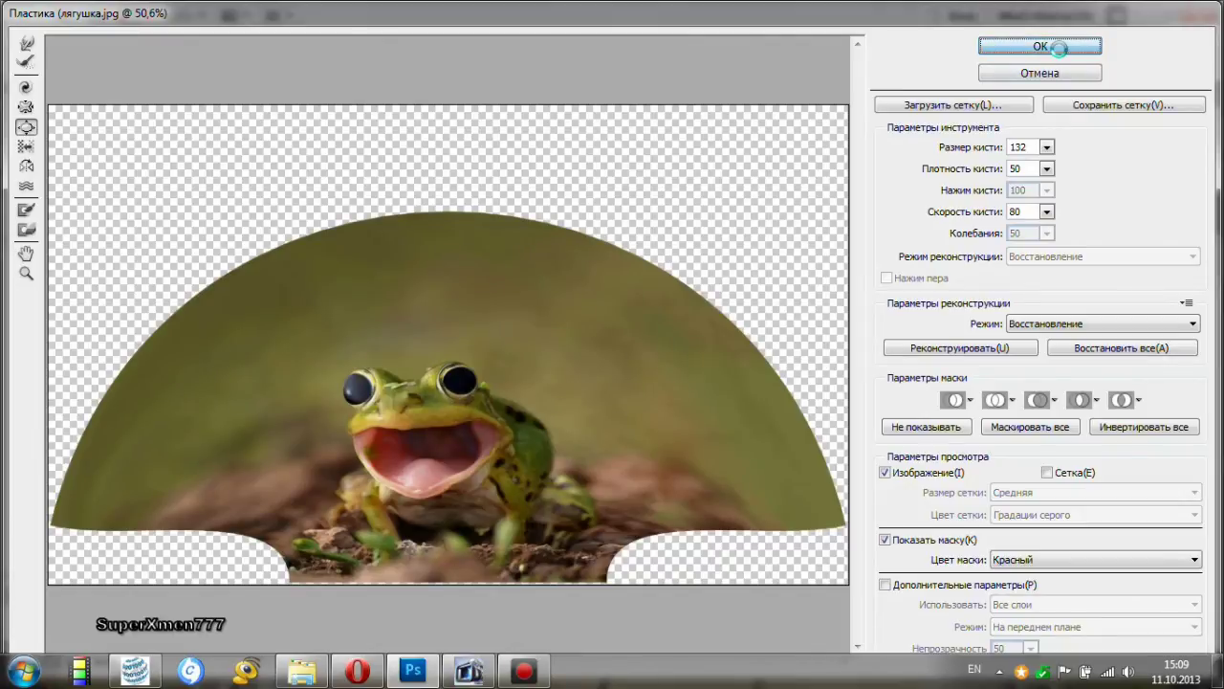